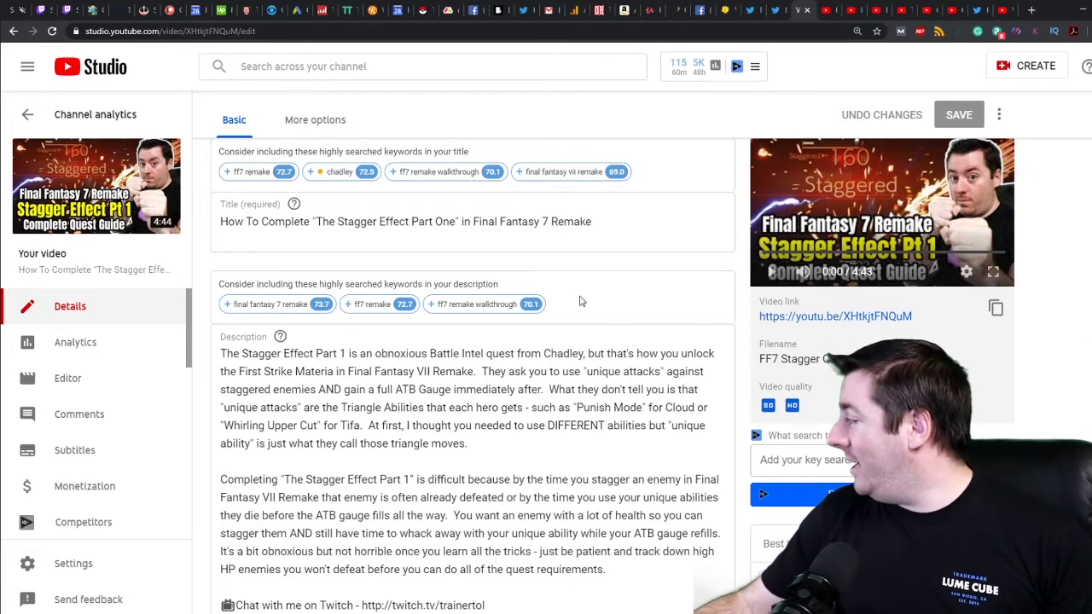
- Check the Stagger Effect video's title without changing it, then look over suggested keywords like ff7 remake and chadley
click(600, 224)
click(1087, 247)
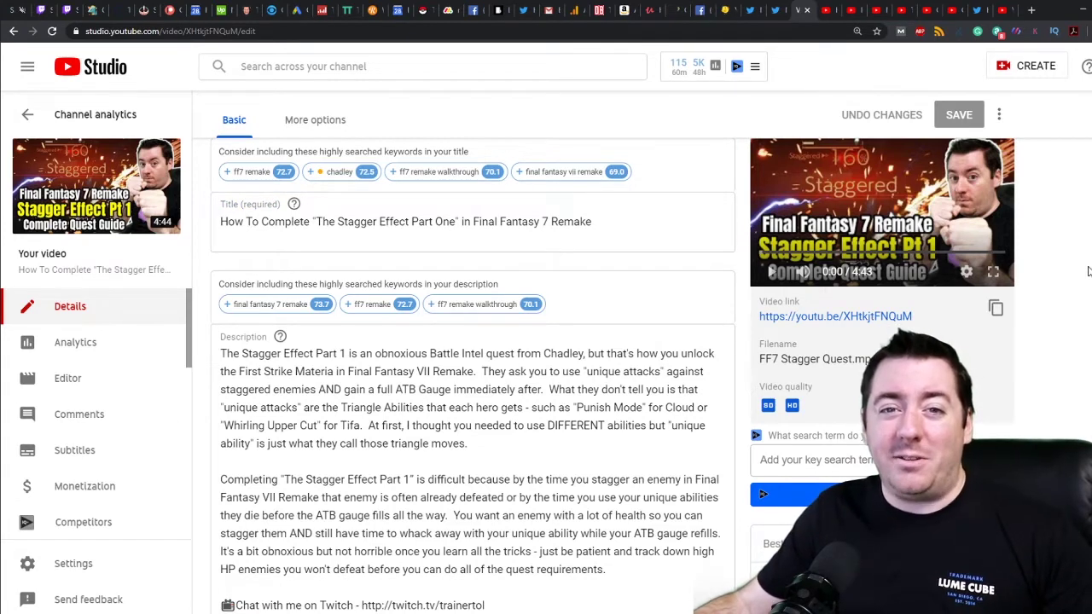
mouse_move(223, 173)
mouse_move(325, 174)
mouse_move(535, 176)
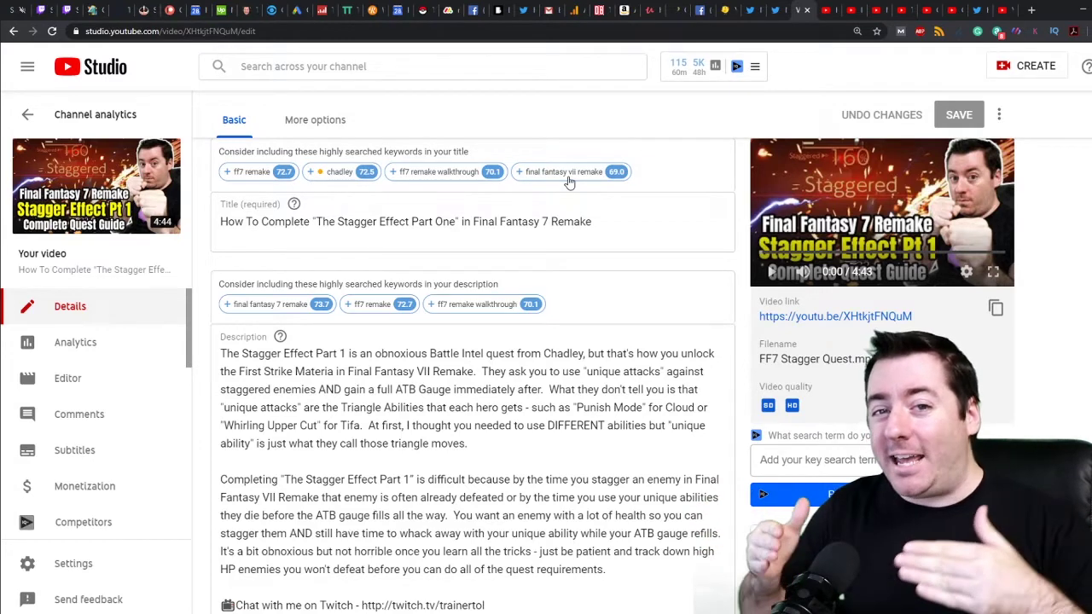
- Highlight 'Battle Intel' in the description and scroll down to the 352/500-character Tags box
drag(429, 352, 484, 353)
scroll(725, 294, down, 2)
scroll(743, 294, down, 12)
scroll(736, 363, down, 5)
scroll(735, 452, up, 4)
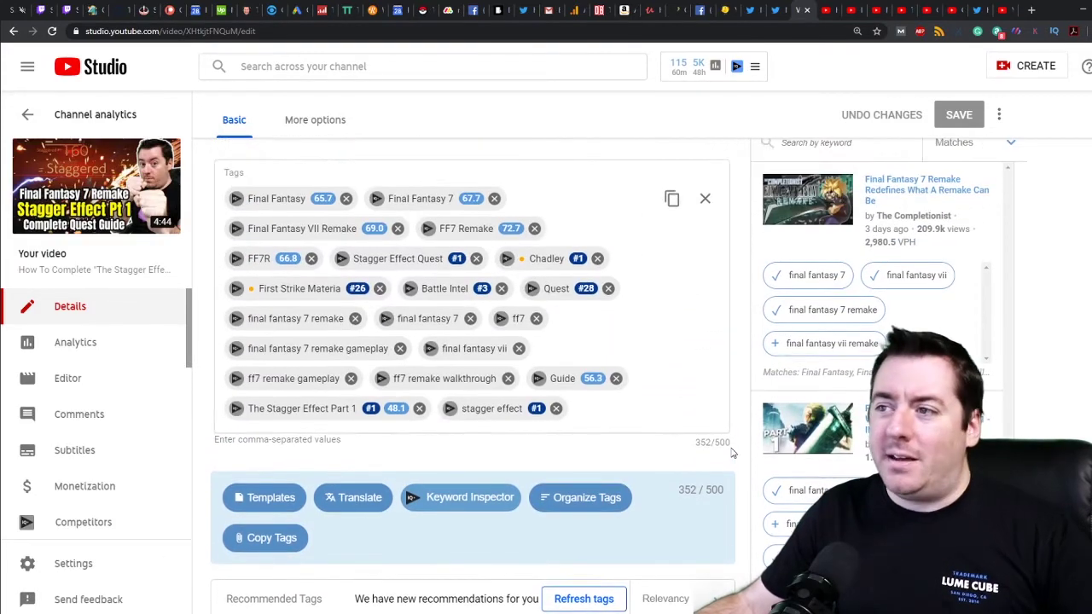
scroll(700, 341, down, 4)
scroll(690, 361, down, 2)
mouse_move(543, 362)
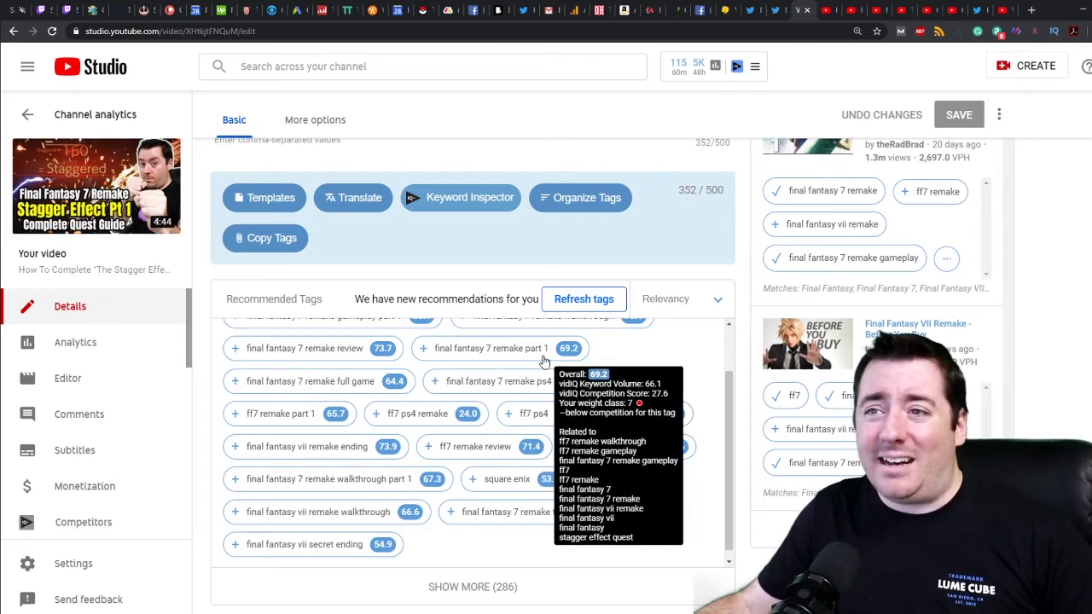
mouse_move(360, 362)
scroll(615, 461, up, 5)
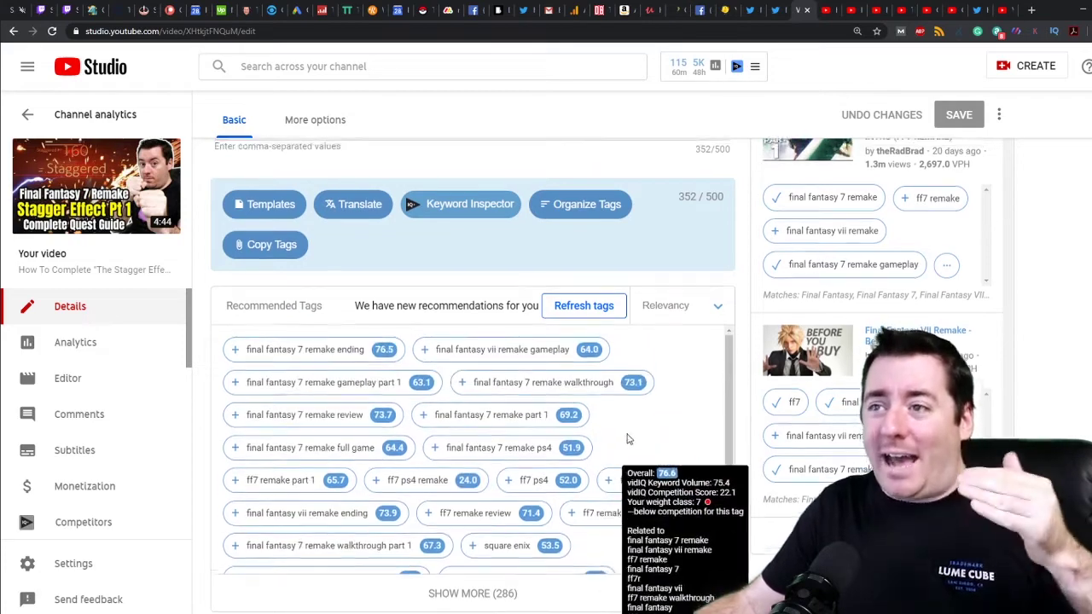
scroll(663, 412, up, 3)
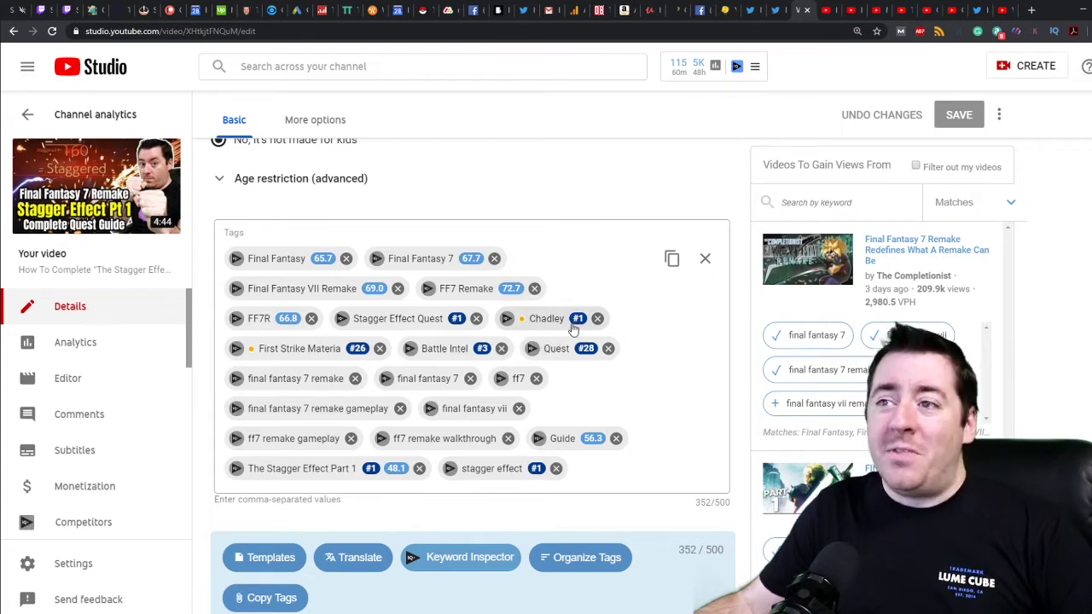
- Scroll up past Thumbnail and Audience back to the Title and Description fields
scroll(574, 328, up, 12)
scroll(597, 337, up, 5)
scroll(653, 226, down, 1)
scroll(684, 277, down, 2)
drag(222, 232, 346, 241)
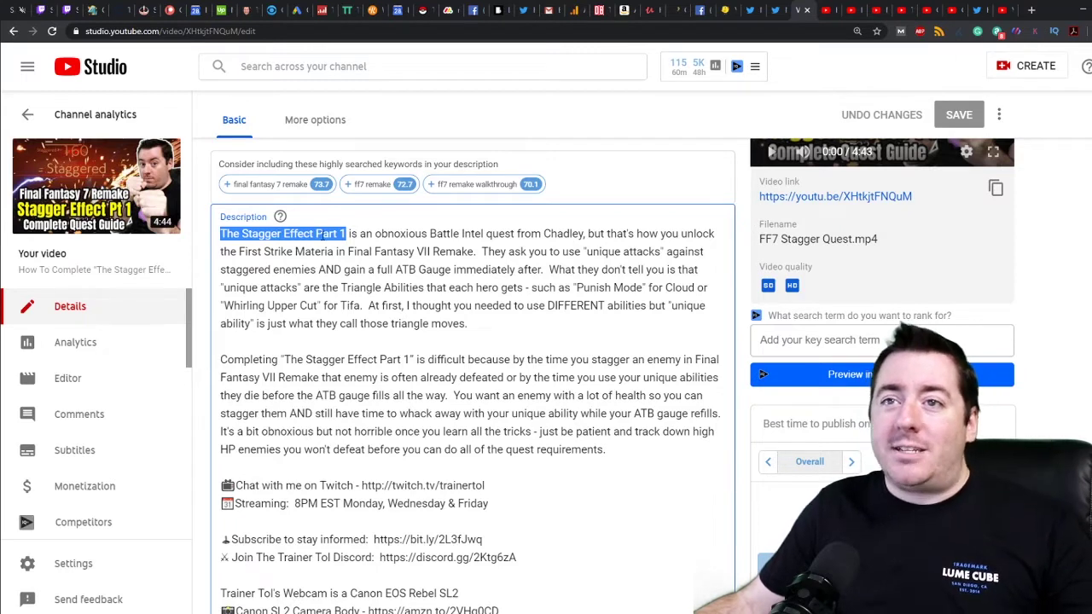
drag(429, 233, 485, 234)
drag(543, 233, 585, 236)
drag(239, 252, 334, 258)
scroll(307, 267, up, 1)
scroll(643, 253, down, 1)
drag(348, 251, 471, 253)
scroll(526, 269, up, 3)
double_click(544, 221)
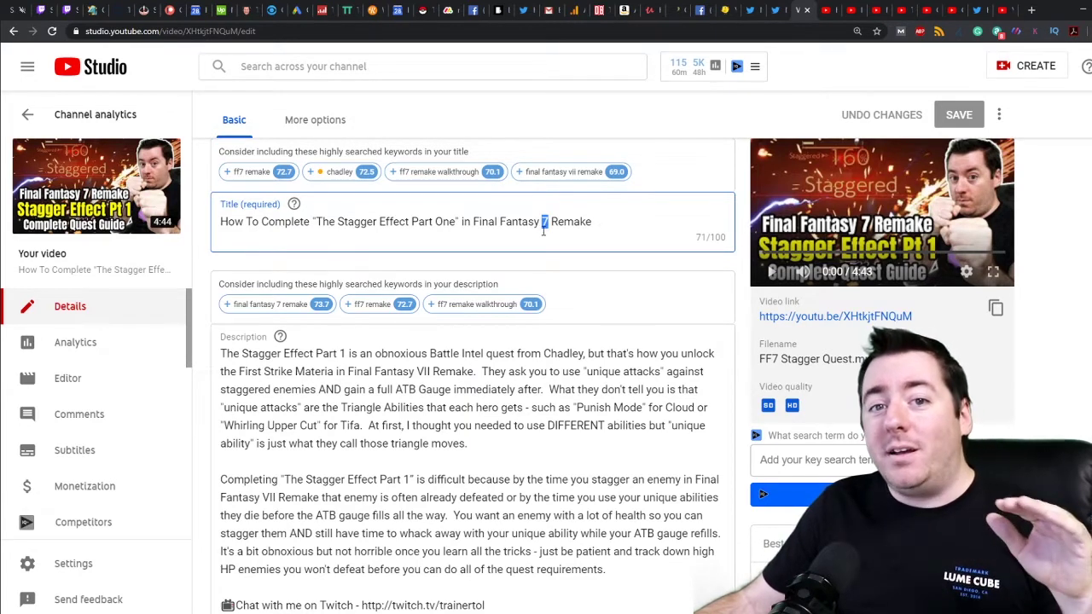
- Scroll down to the Tags box and inspect the vidIQ scores of the tags
scroll(426, 256, down, 4)
scroll(644, 293, down, 9)
mouse_move(284, 319)
mouse_move(478, 318)
mouse_move(368, 339)
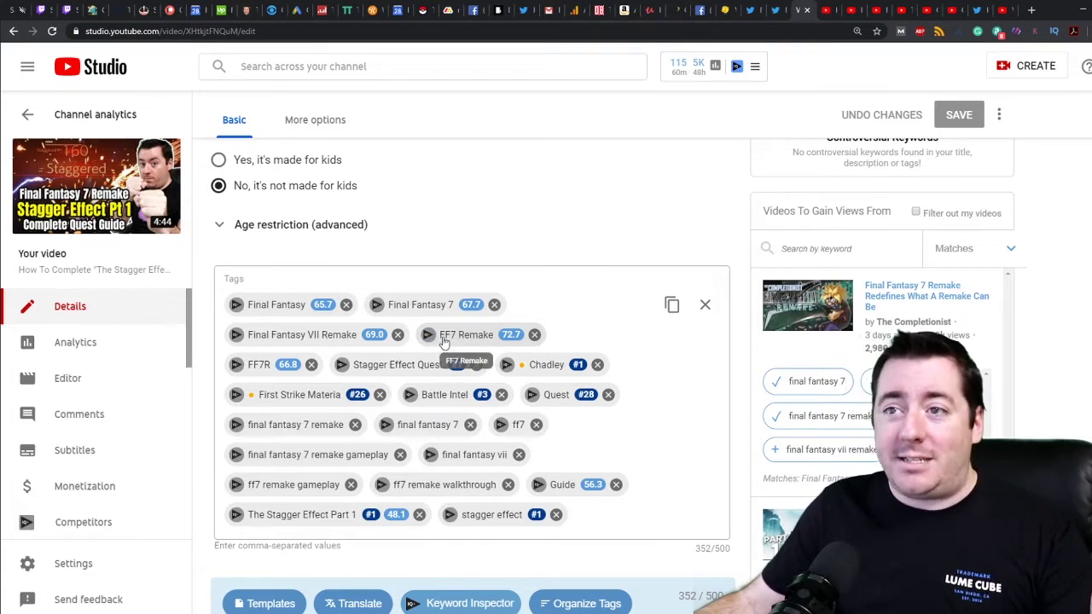
- Highlight 'unique attacks' in the description, then switch to the video's public watch page showing 27,310 views
scroll(587, 329, up, 1)
scroll(588, 326, down, 1)
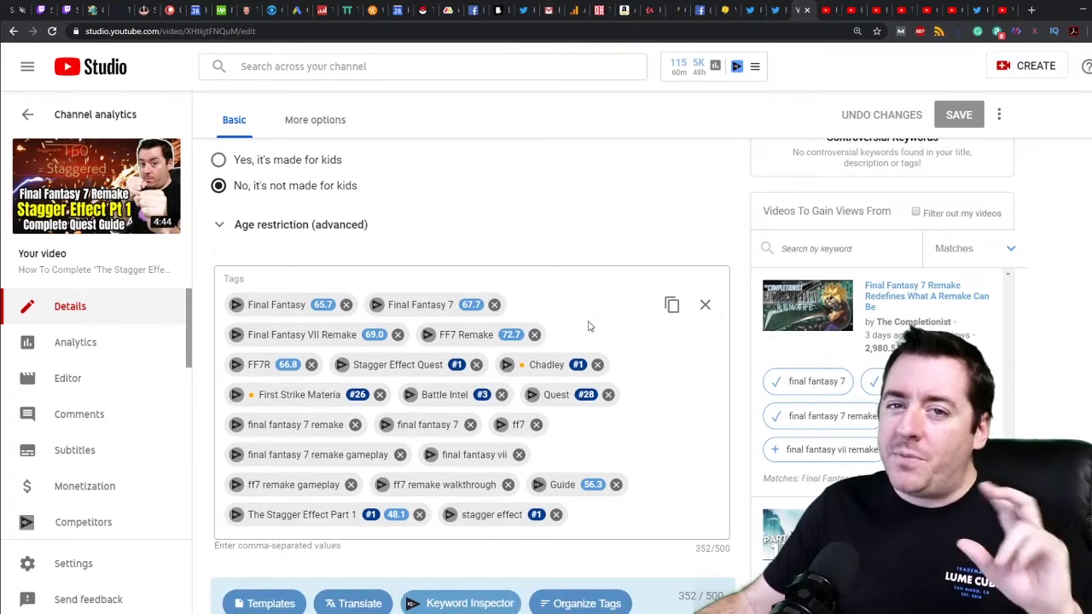
scroll(587, 324, up, 15)
drag(588, 191, 662, 194)
click(826, 9)
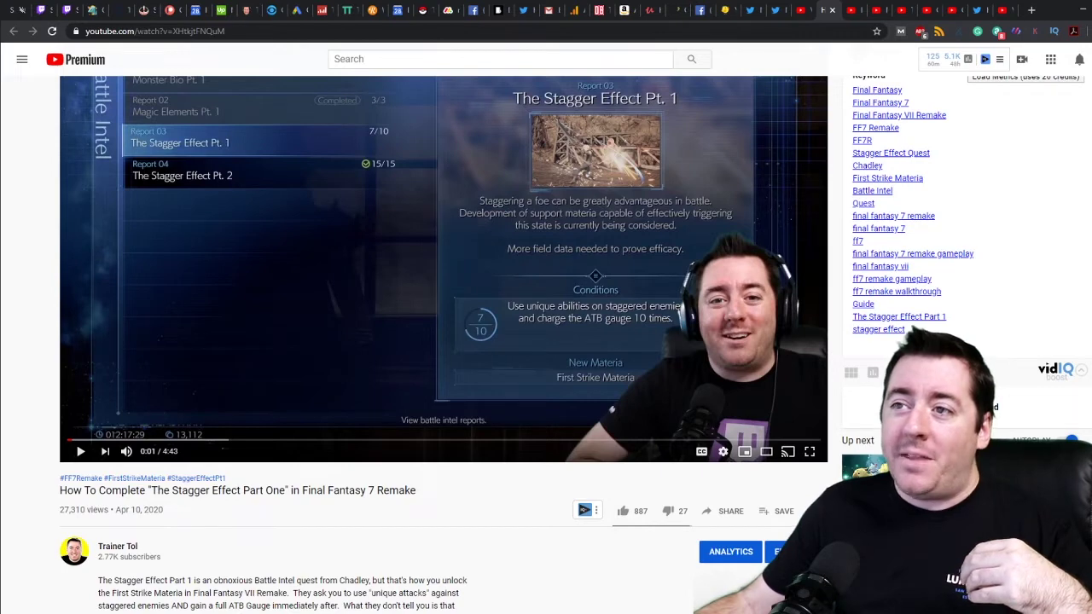